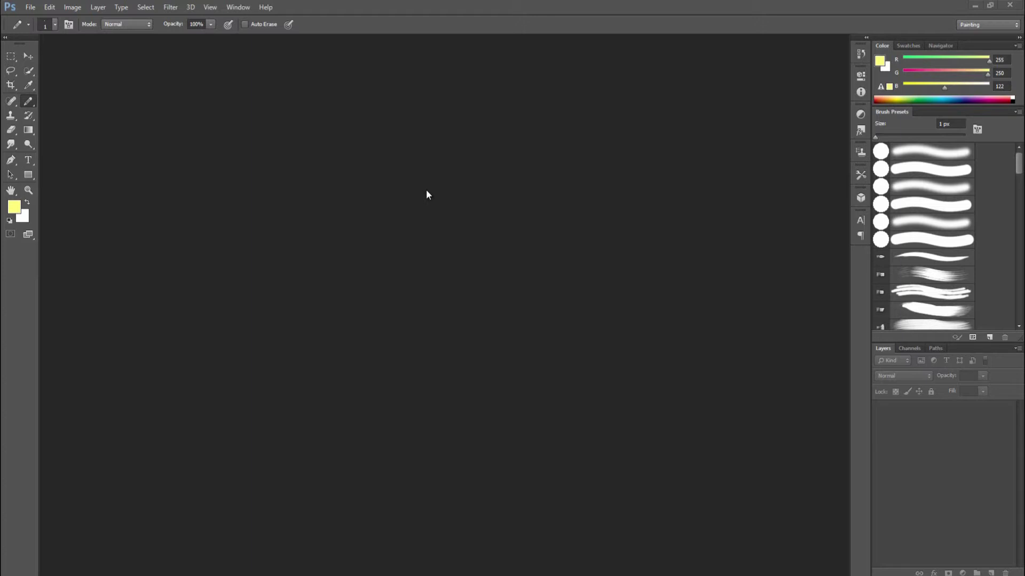
Open the New document dialog from the File menu.
left_click(29, 9)
left_click(27, 18)
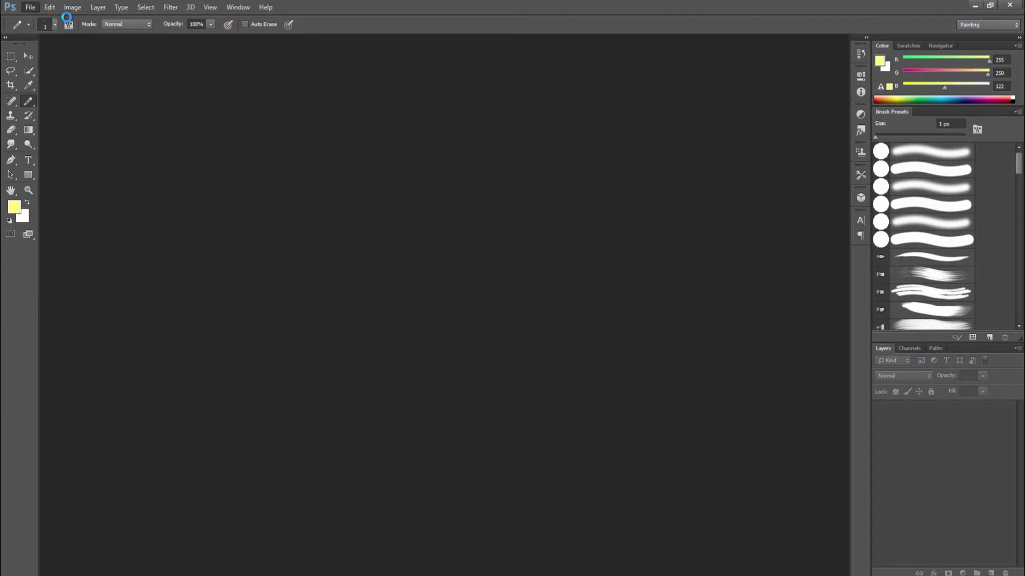
Create 'GApple' at 20 × 20 pixels with Transparent background contents.
left_click_drag(471, 154, 480, 172)
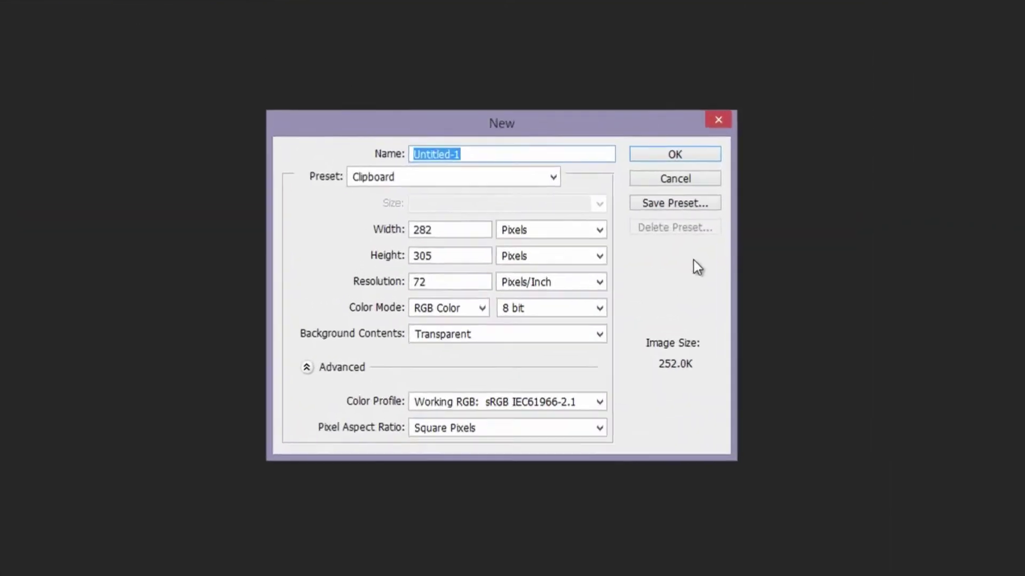
type("A")
type("GApple")
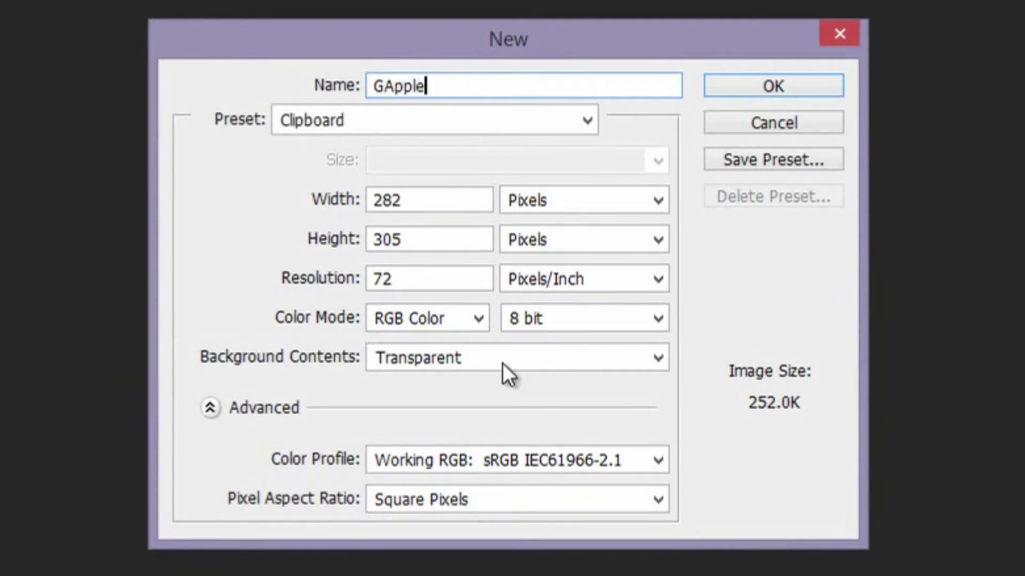
left_click_drag(376, 199, 522, 186)
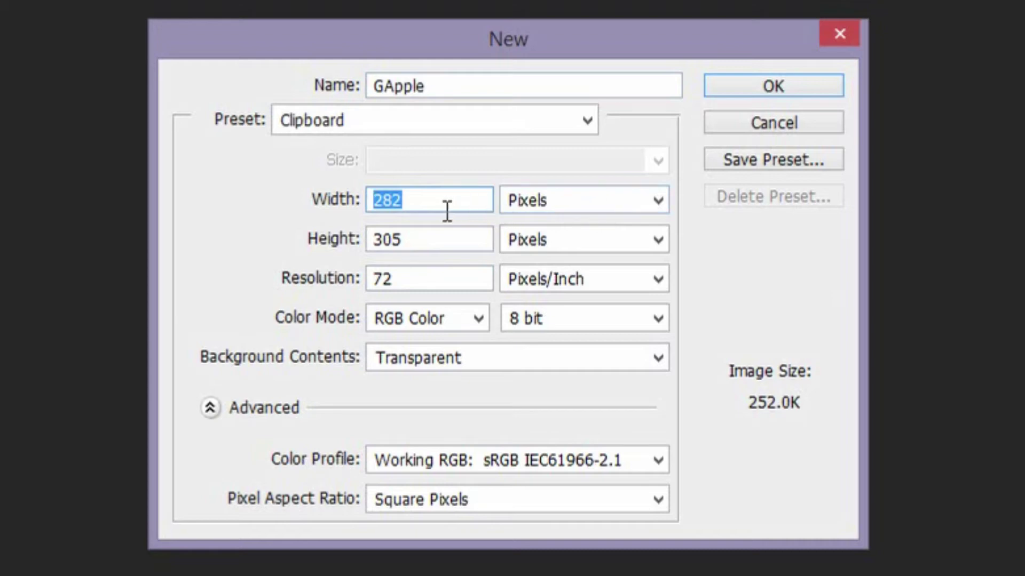
type("20")
key("Tab")
type("20")
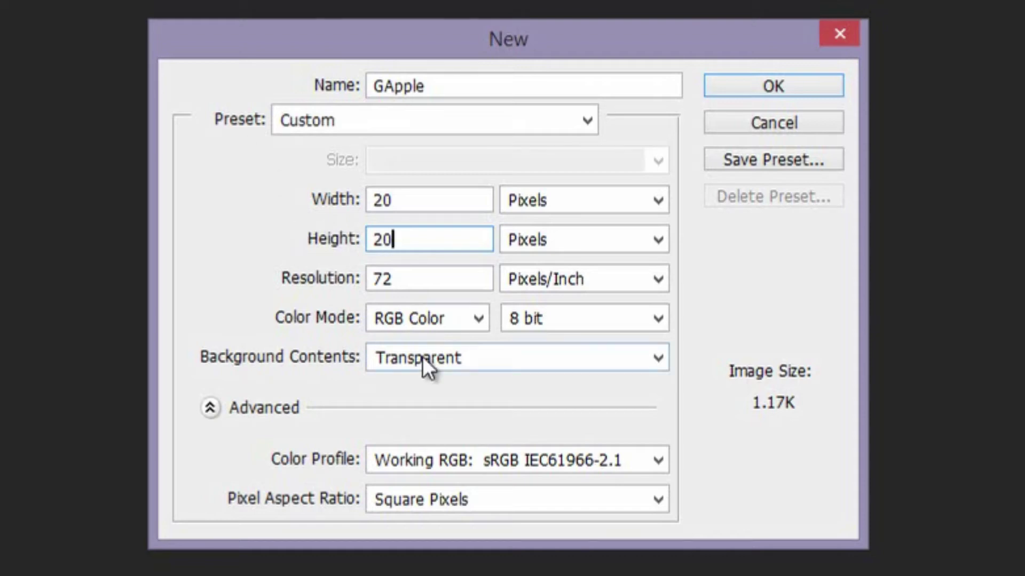
left_click(521, 362)
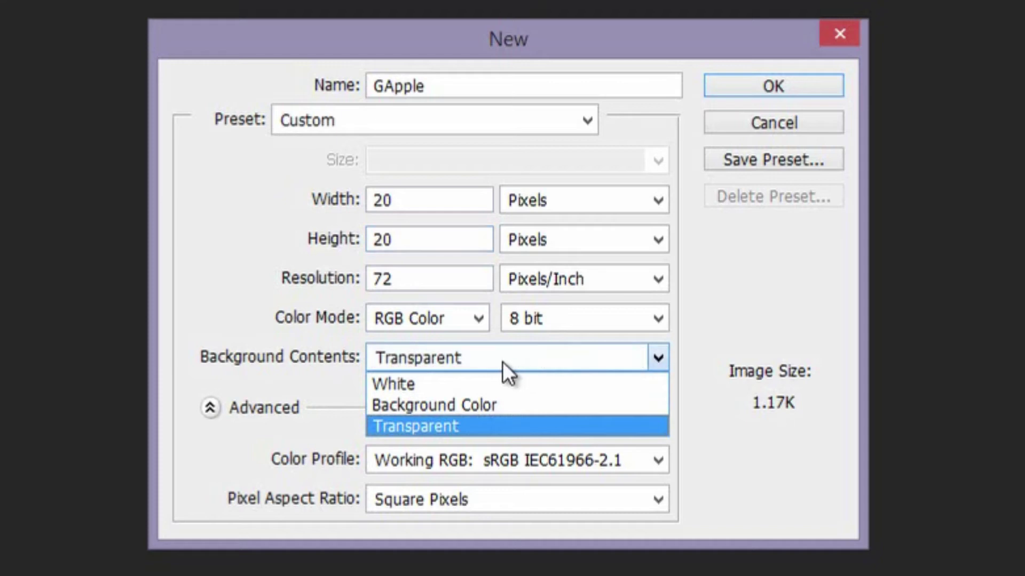
left_click(527, 362)
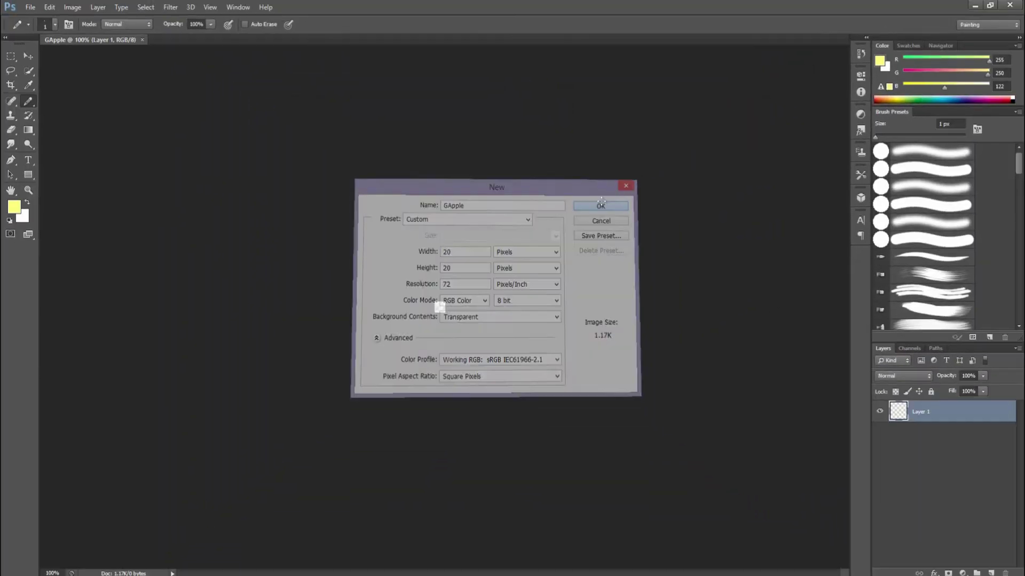
left_click(743, 88)
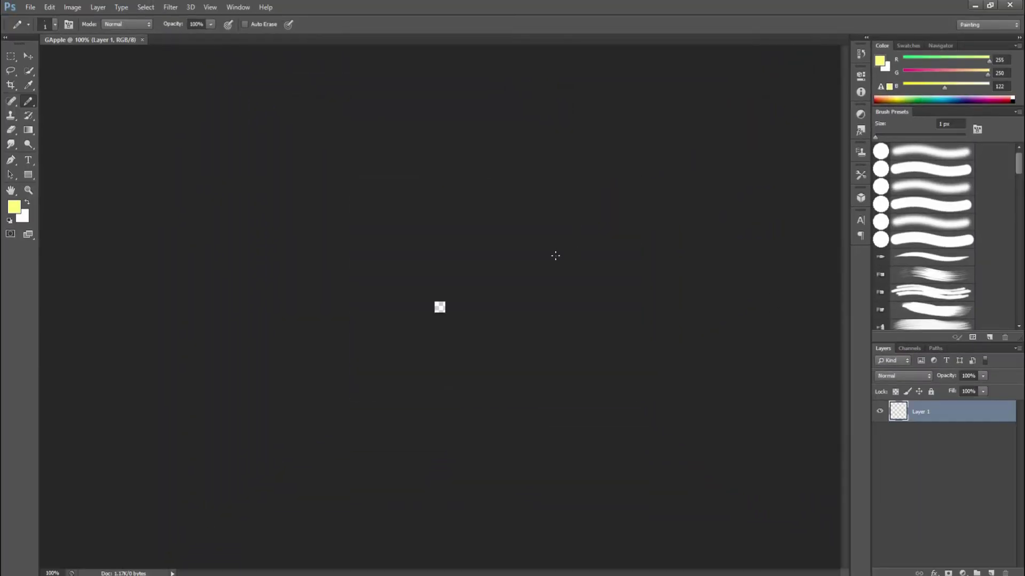
Zoom the GApple canvas in to about 2530%.
scroll(464, 293, "up", 10)
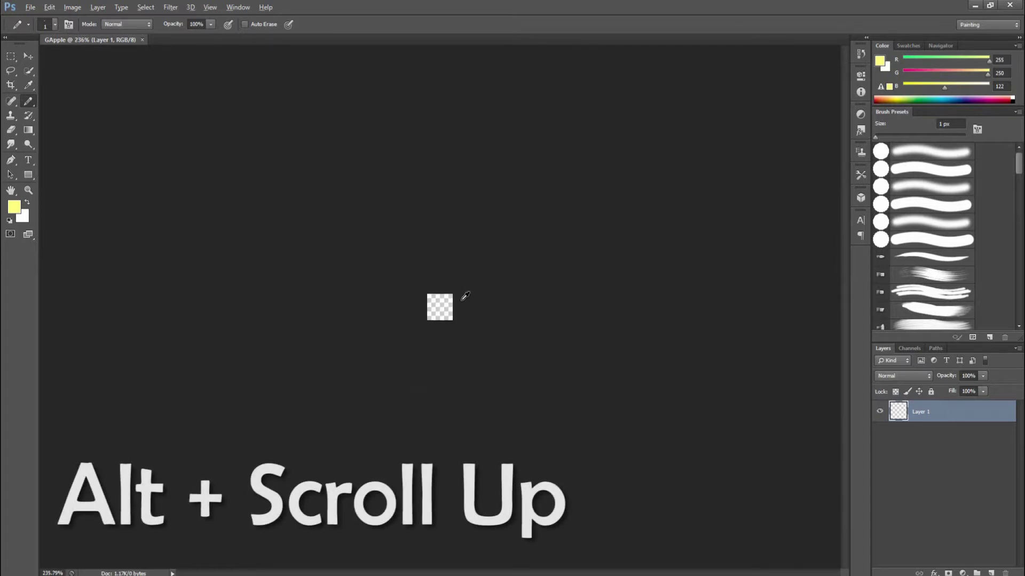
scroll(454, 318, "up", 5)
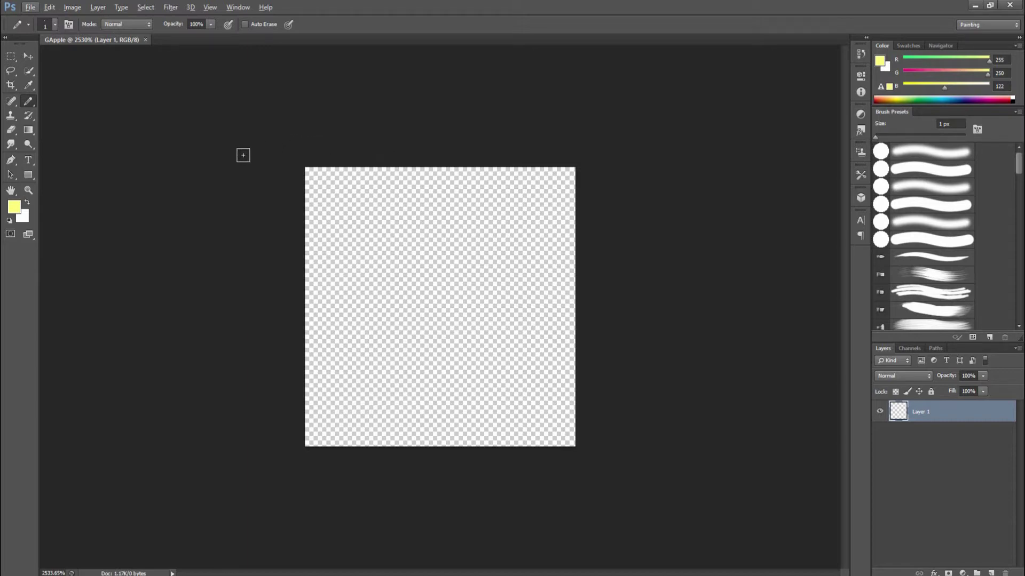
In Guides, Grid & Slices preferences, set a gridline every 1 pixel with 1 subdivision.
left_click(48, 9)
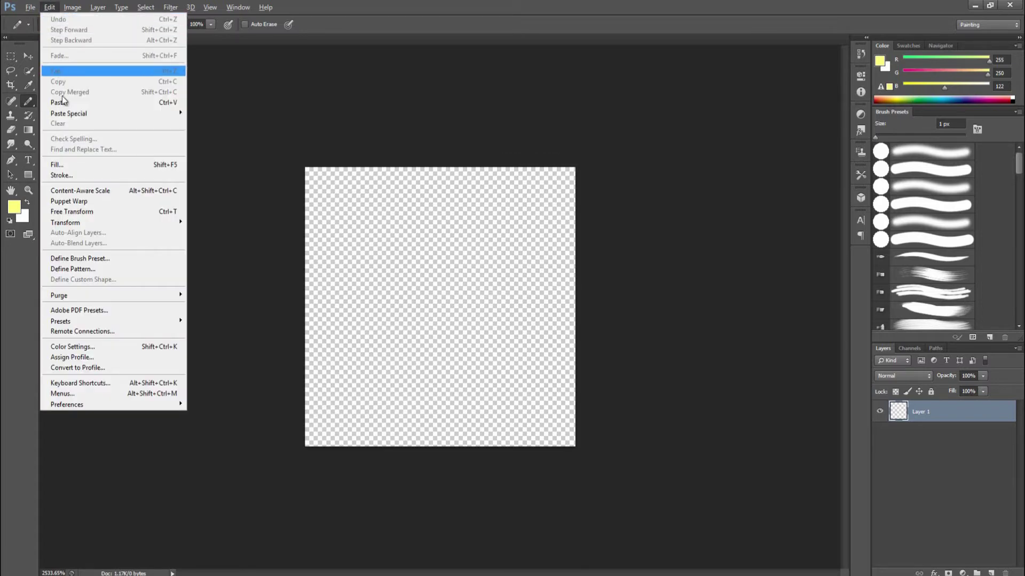
mouse_move(121, 406)
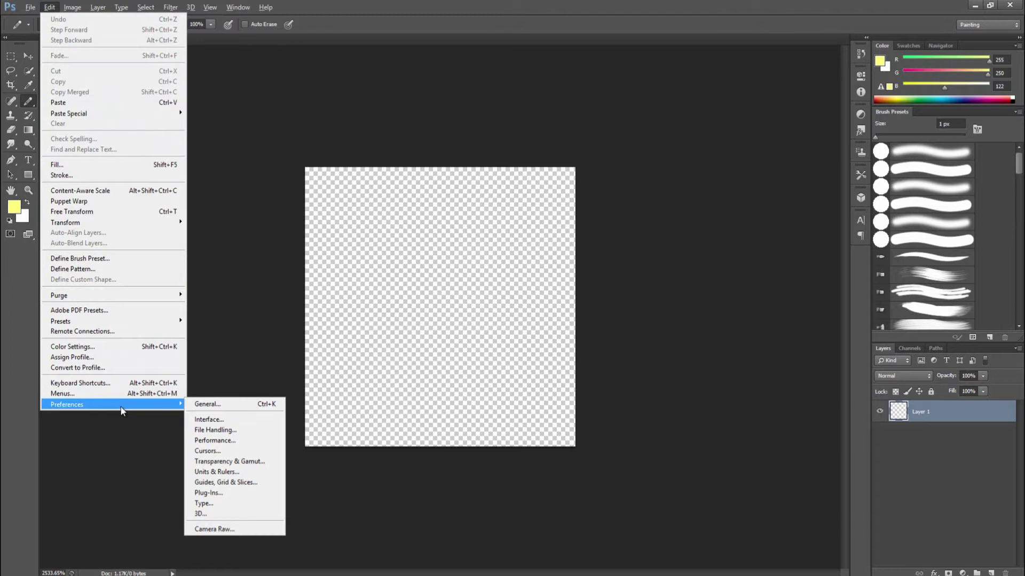
left_click(247, 483)
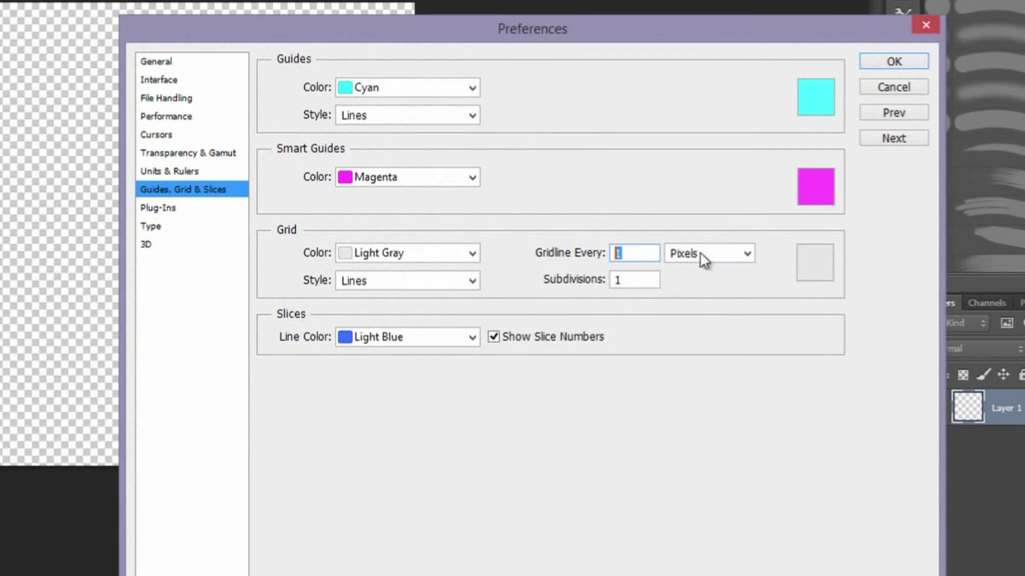
left_click(704, 254)
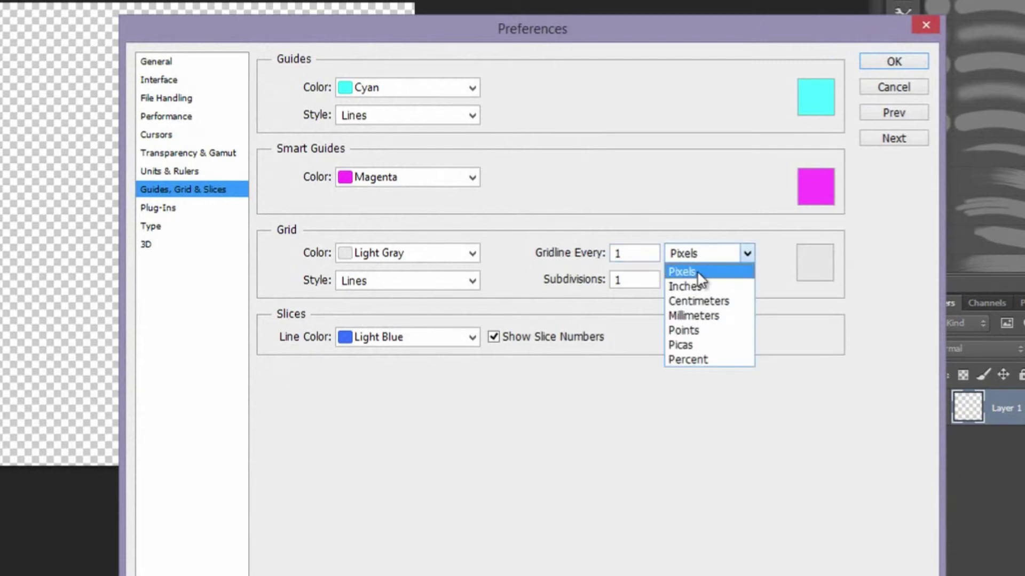
left_click(693, 272)
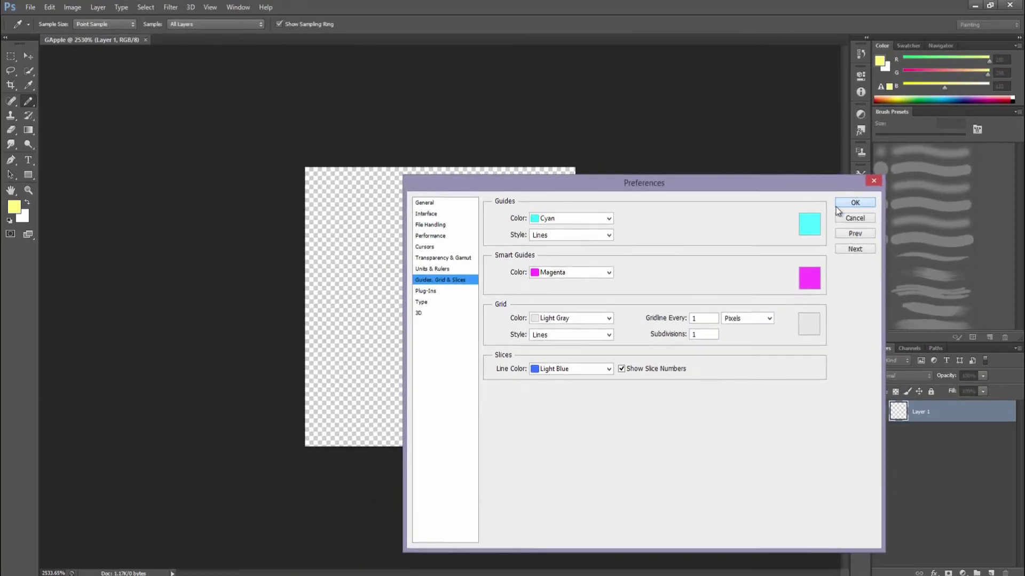
left_click(836, 205)
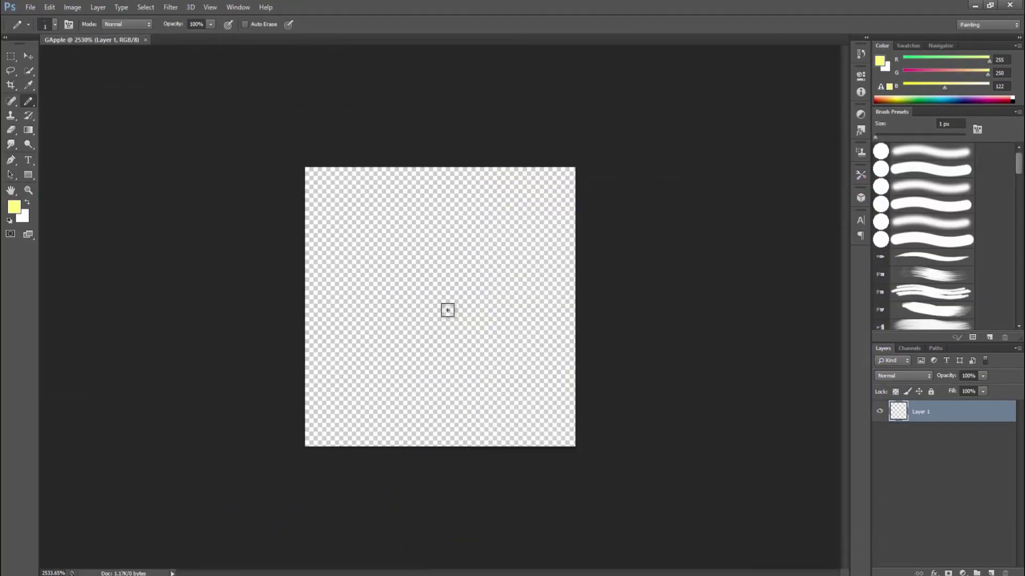
Zoom in further and test a soft yellow Brush stroke, then undo it.
key("ctrl+plus")
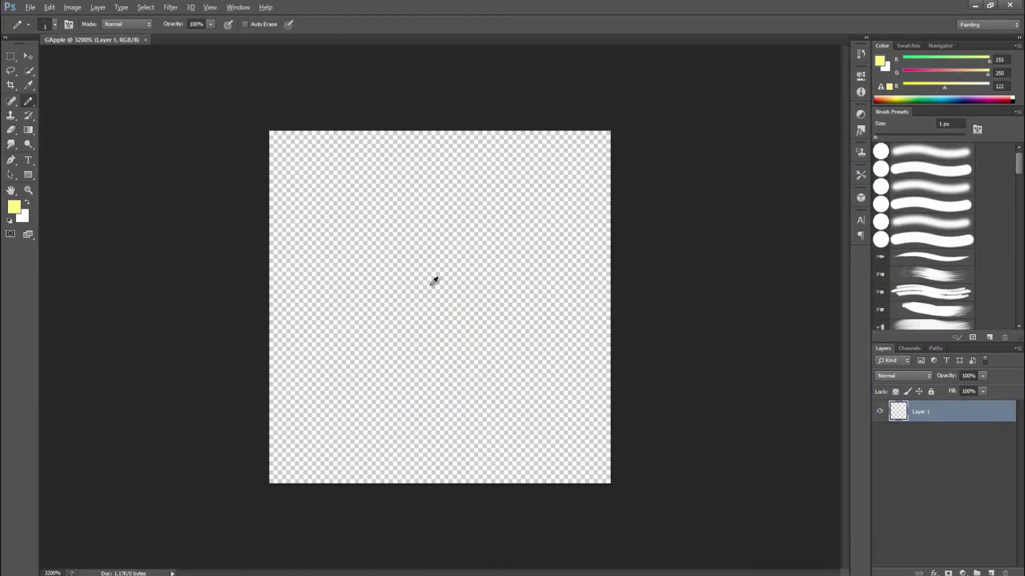
scroll(433, 281, "down", 2)
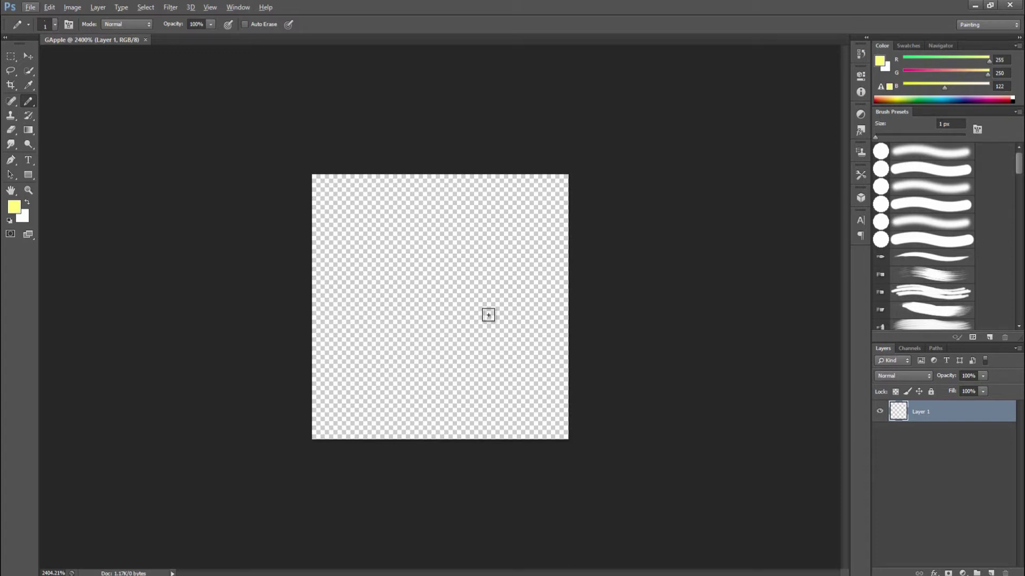
right_click(29, 102)
left_click(74, 99)
mouse_move(411, 230)
left_mouse_down()
mouse_move(453, 325)
mouse_move(370, 267)
mouse_move(475, 372)
mouse_move(396, 274)
mouse_move(448, 445)
mouse_move(481, 270)
mouse_move(445, 314)
left_mouse_up()
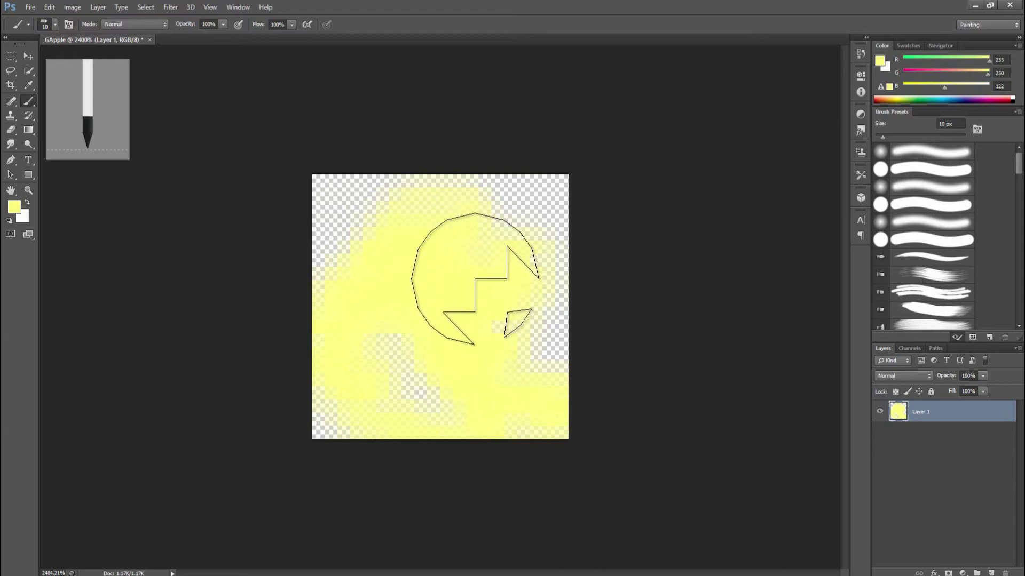
key("ctrl+z")
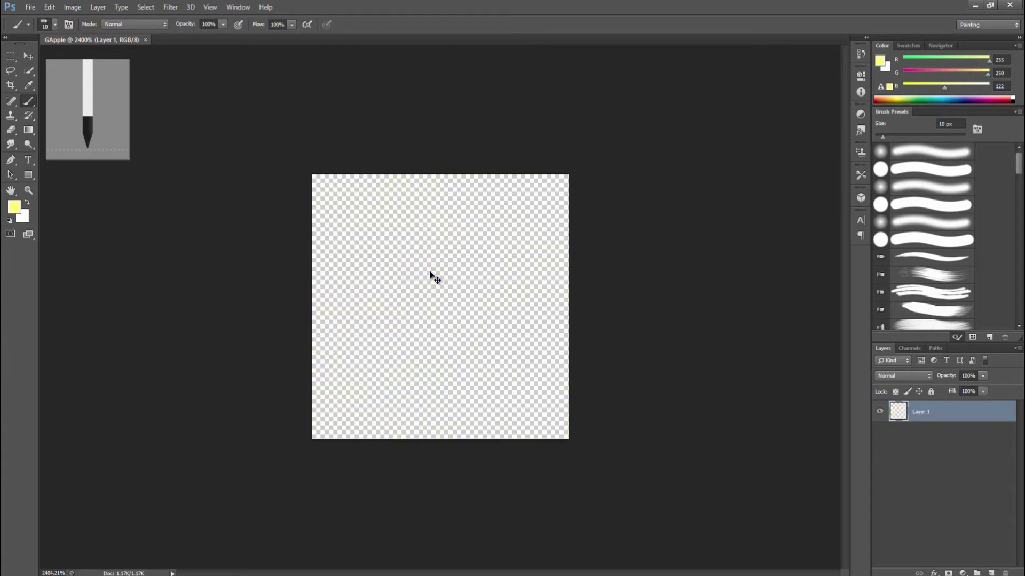
Switch to the Pencil tool and set its tip to 1 px size, 100% hardness.
right_click(24, 106)
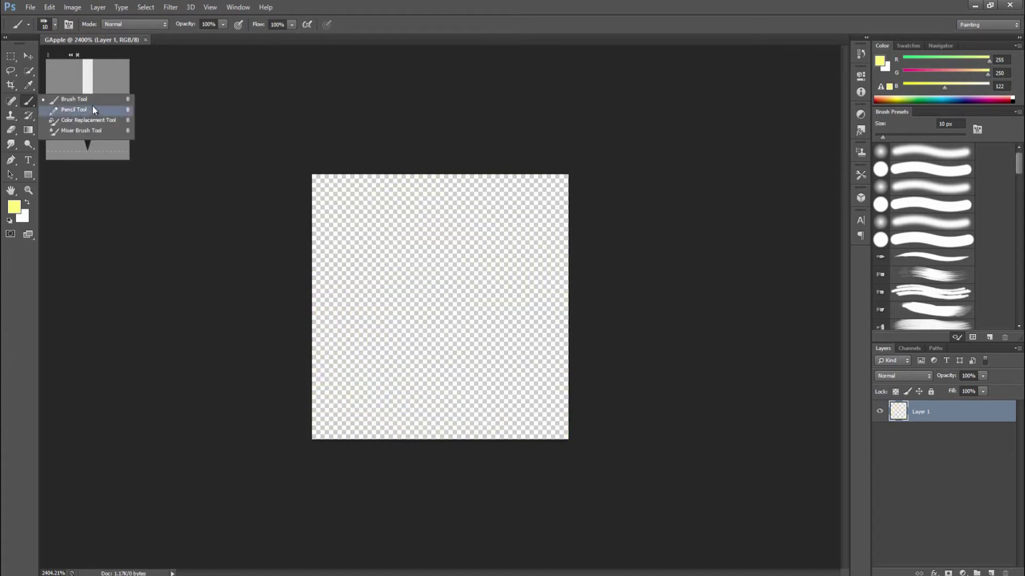
left_click(94, 109)
mouse_move(473, 210)
left_mouse_down()
mouse_move(486, 233)
mouse_move(397, 222)
mouse_move(441, 361)
mouse_move(435, 278)
mouse_move(385, 356)
mouse_move(462, 304)
left_mouse_up()
key("ctrl+z")
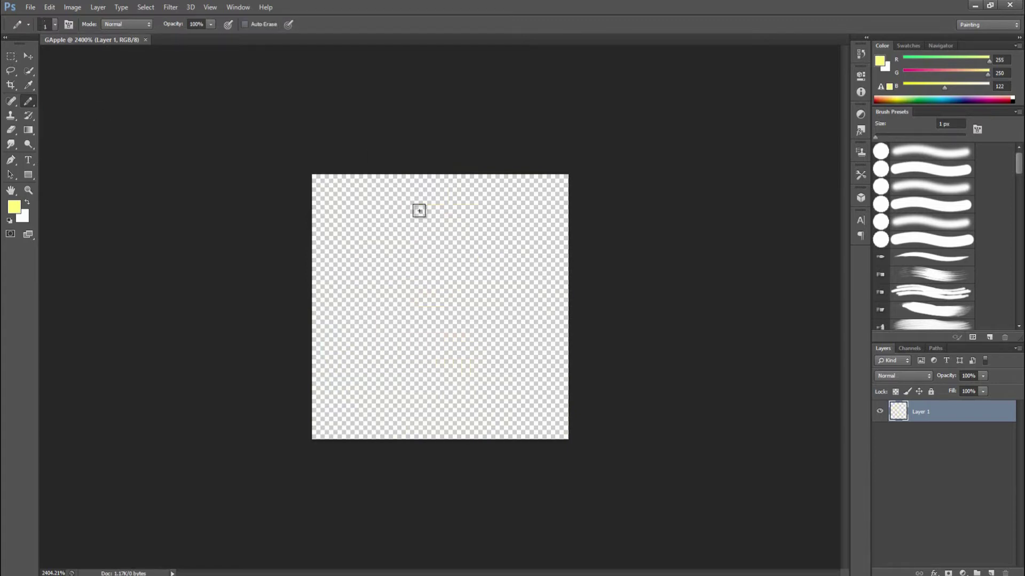
left_click(47, 23)
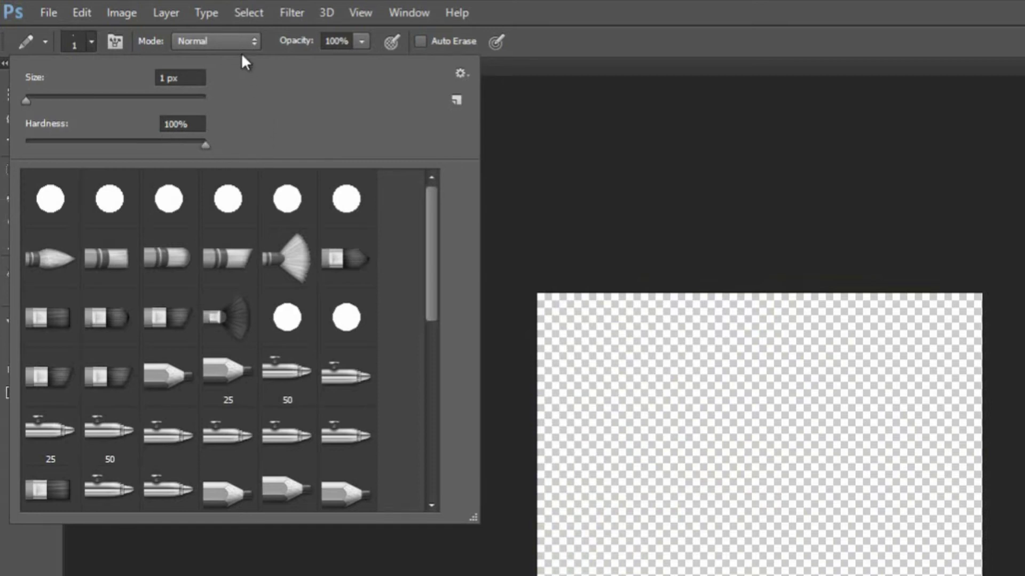
key("Tab")
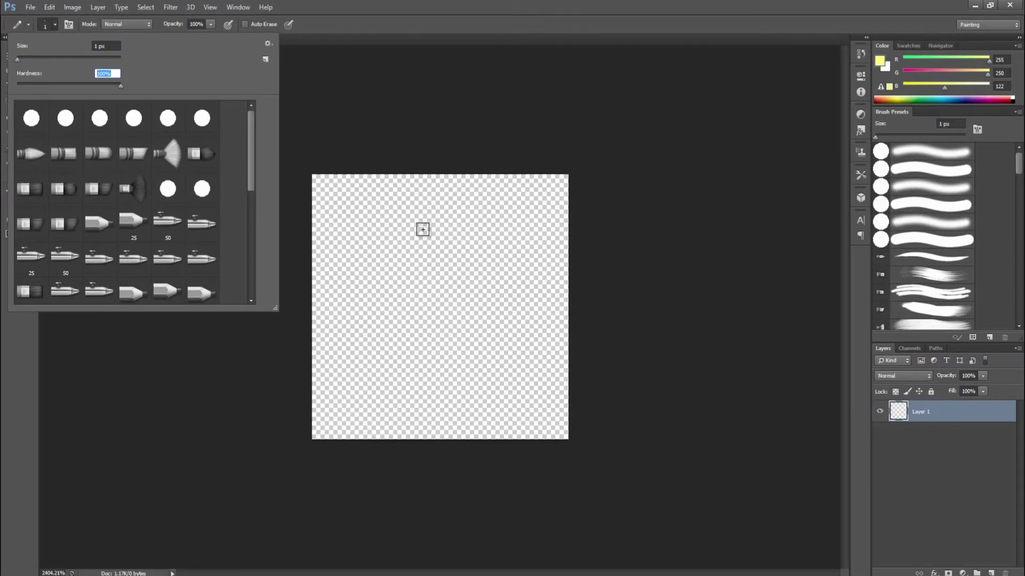
left_click(429, 27)
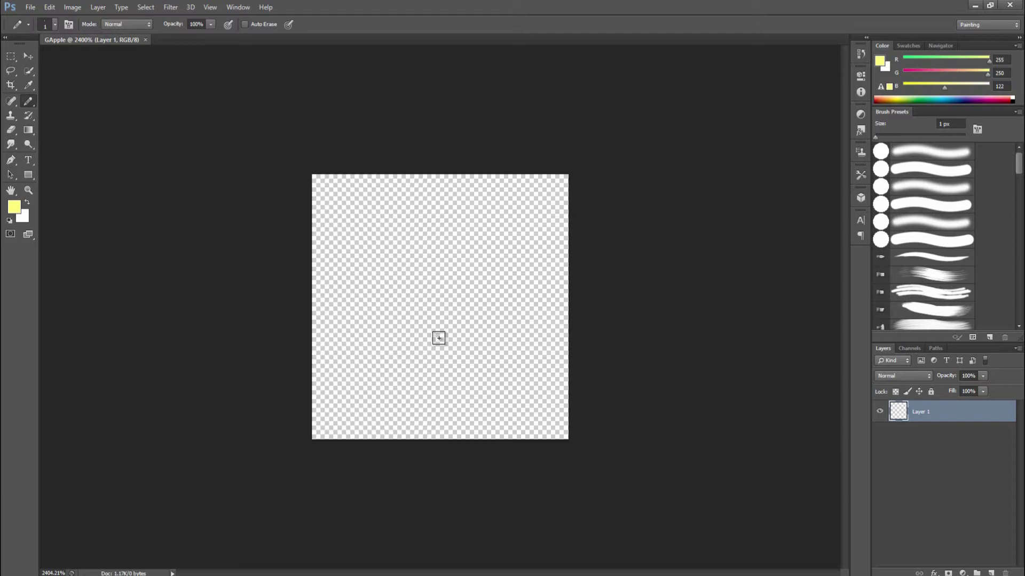
Set Image Interpolation to Nearest Neighbor (preserve hard edges) in General preferences.
left_click(52, 8)
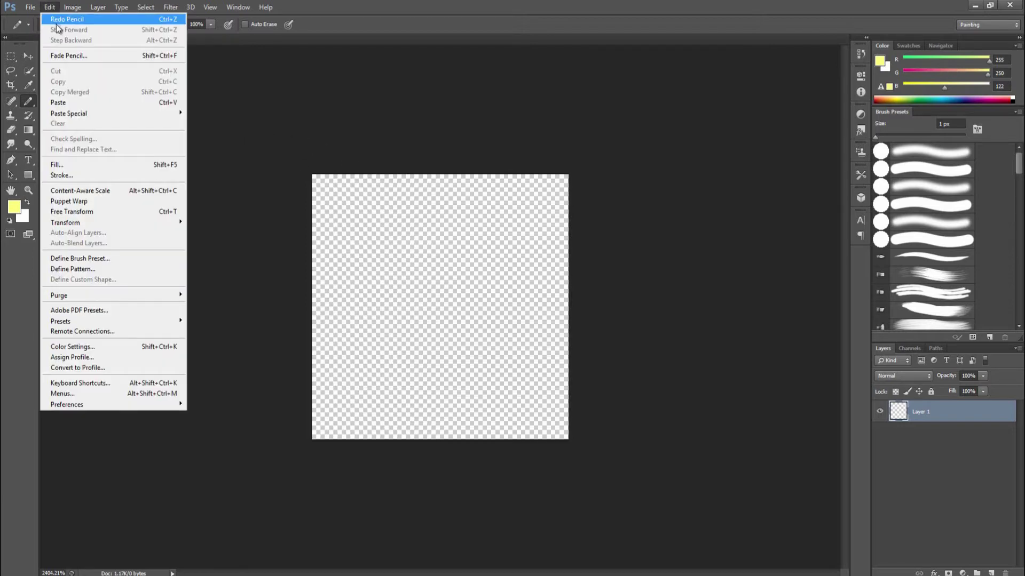
mouse_move(140, 405)
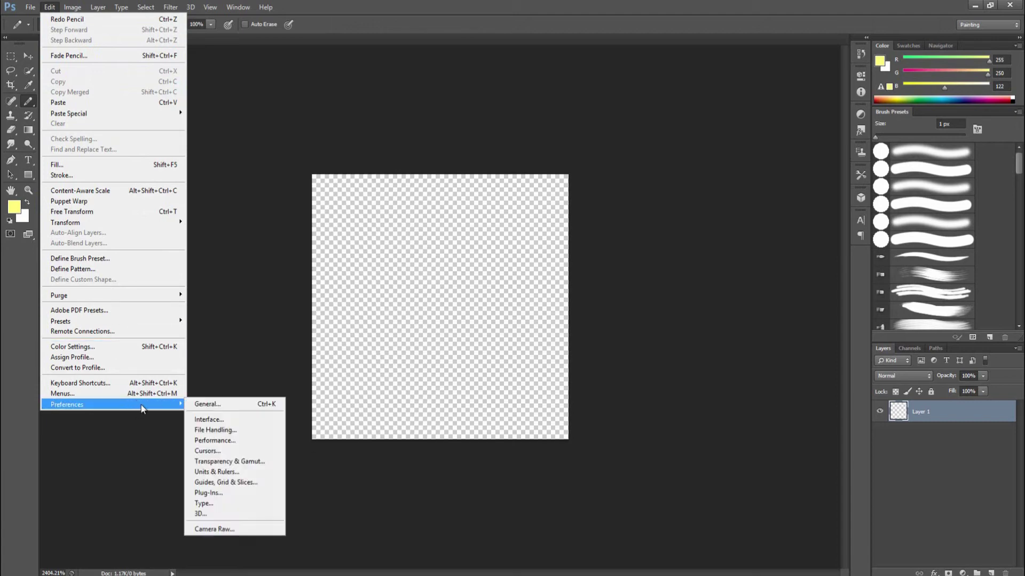
left_click(216, 405)
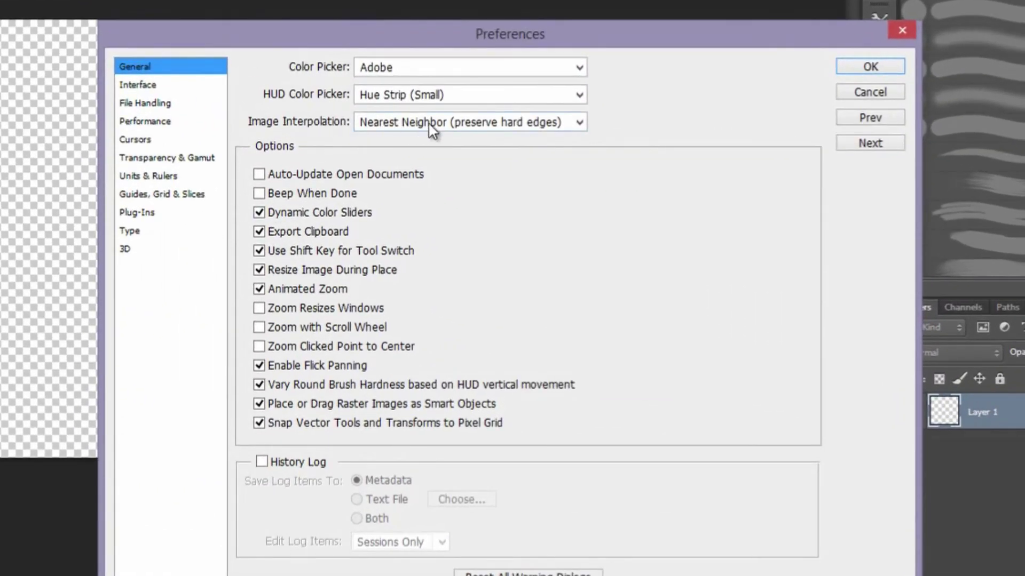
left_click(485, 125)
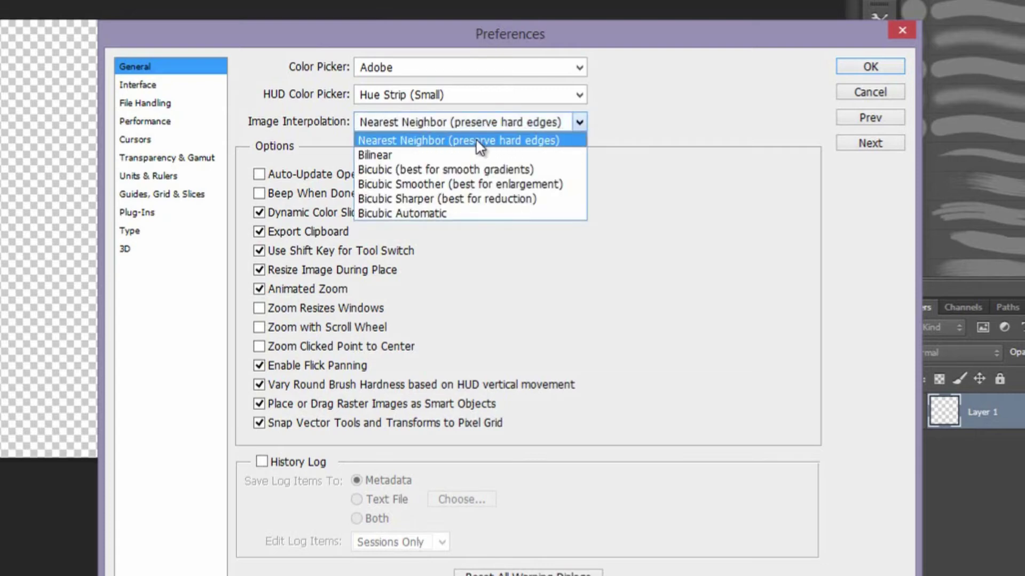
left_click(514, 141)
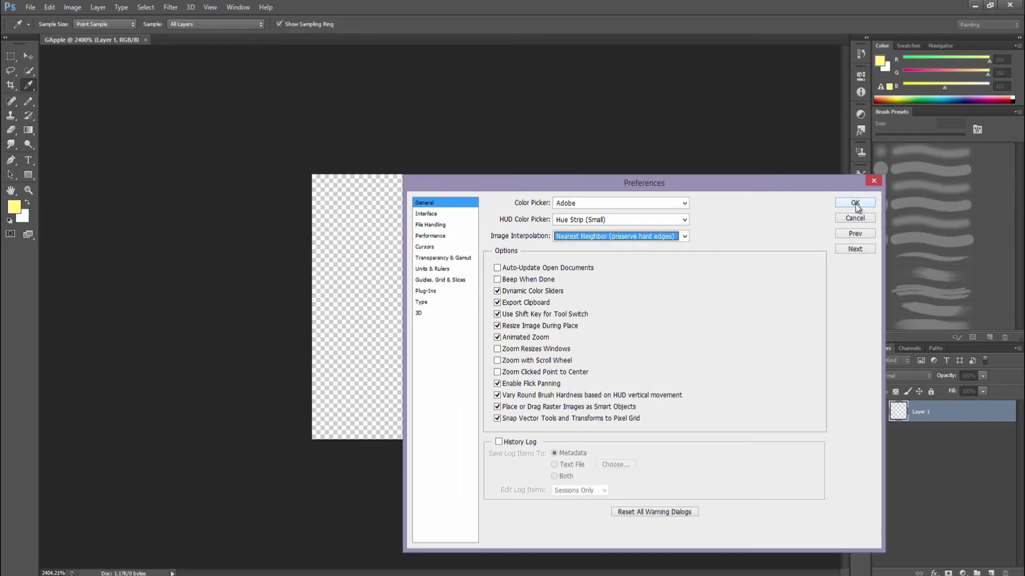
left_click(858, 169)
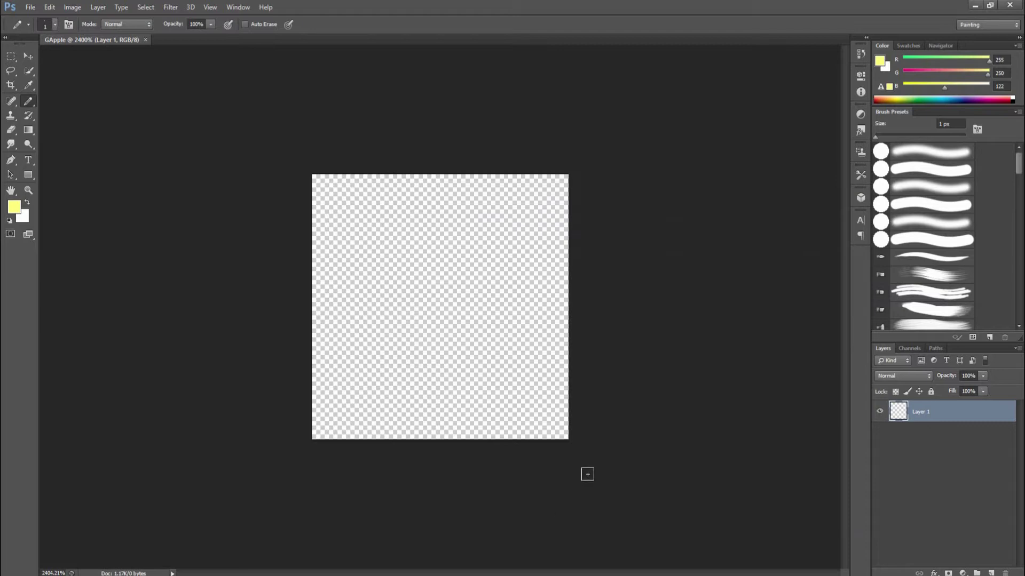
Set the foreground colour to black 000000 and pencil the apple's round outline.
left_click(16, 209)
type("000000")
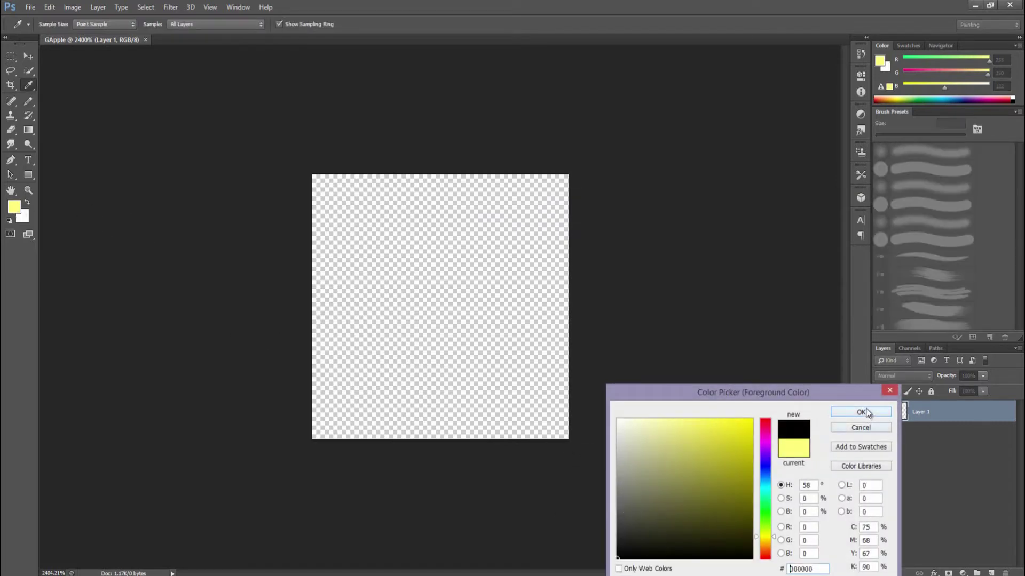
left_click(867, 413)
mouse_move(454, 260)
left_mouse_down()
mouse_move(389, 275)
mouse_move(406, 274)
mouse_move(379, 291)
mouse_move(366, 353)
left_mouse_up()
key("ctrl+z")
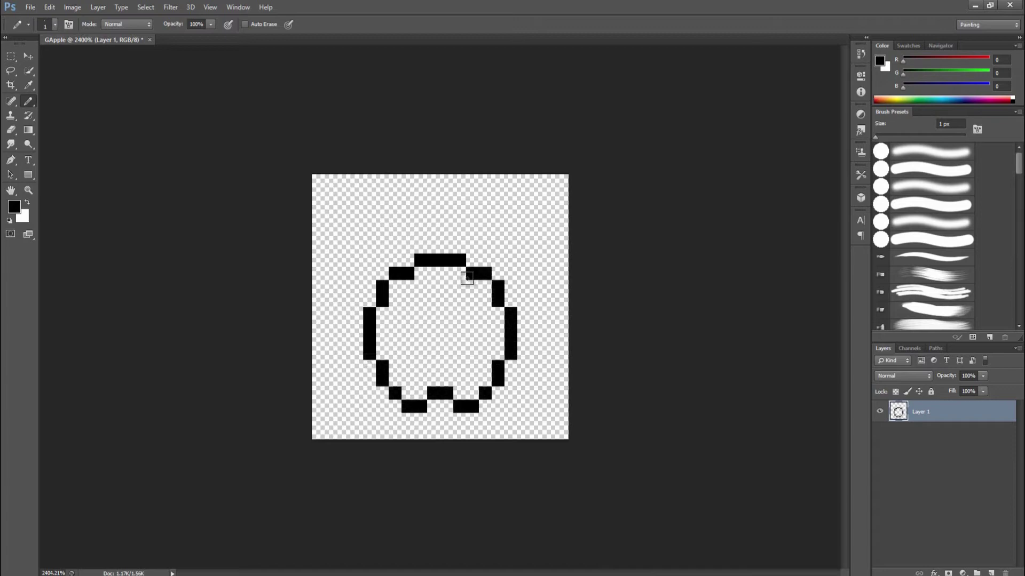
Draw the bent stem on top, then pick a bright yellow foreground colour.
mouse_move(460, 253)
left_mouse_down()
mouse_move(459, 230)
mouse_move(447, 234)
left_mouse_up()
key("ctrl+z")
left_click(459, 221)
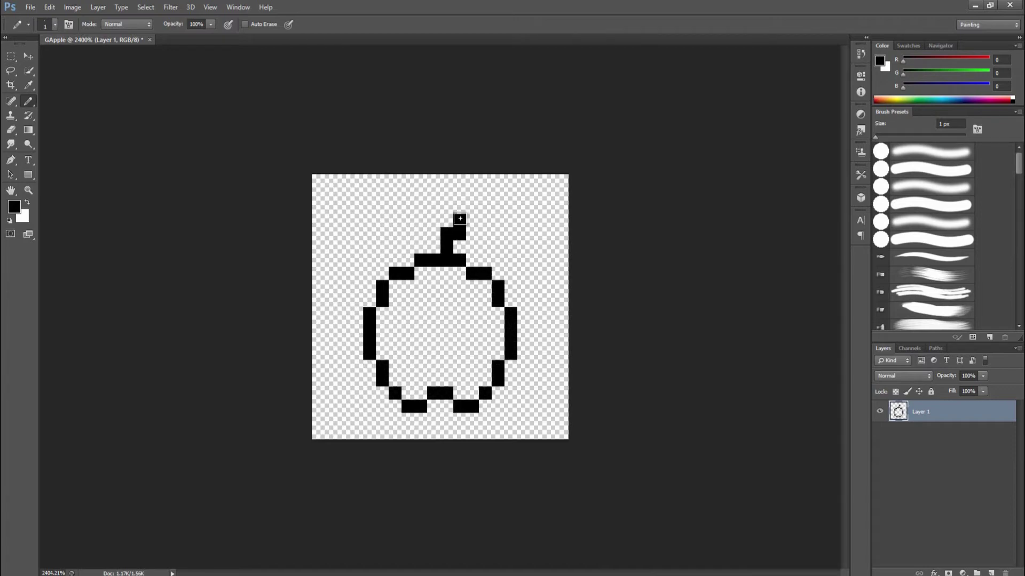
left_click(14, 207)
mouse_move(727, 445)
left_mouse_down()
mouse_move(739, 428)
mouse_move(720, 425)
mouse_move(739, 425)
left_mouse_up()
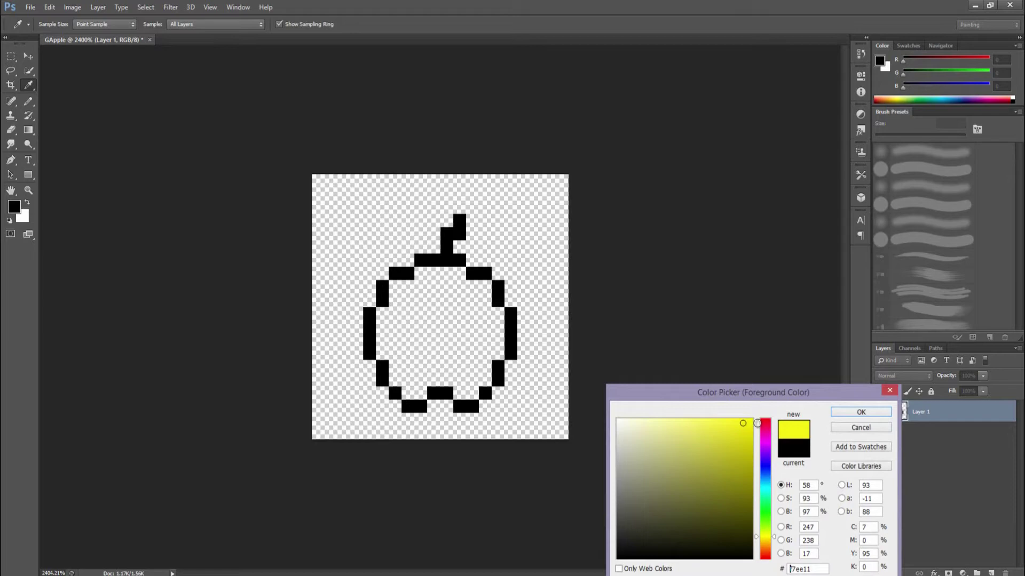
Fill the apple's interior with bright yellow using the pencil.
left_click(863, 412)
left_click(461, 272)
left_click(412, 285, "shift")
key("ctrl+z")
mouse_move(449, 276)
left_mouse_down()
mouse_move(397, 290)
mouse_move(423, 288)
mouse_move(421, 280)
mouse_move(383, 320)
mouse_move(387, 331)
mouse_move(385, 316)
mouse_move(389, 345)
left_mouse_up()
left_click_drag(389, 345, 396, 361)
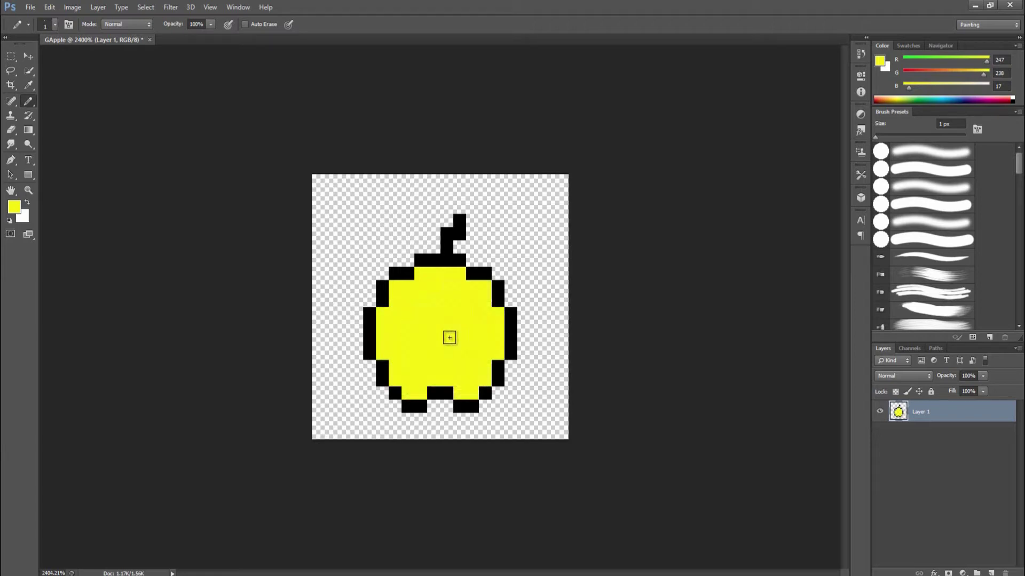
Shade the apple's right edge and bottom with darker yellow (201, 194, 13).
left_click(14, 208)
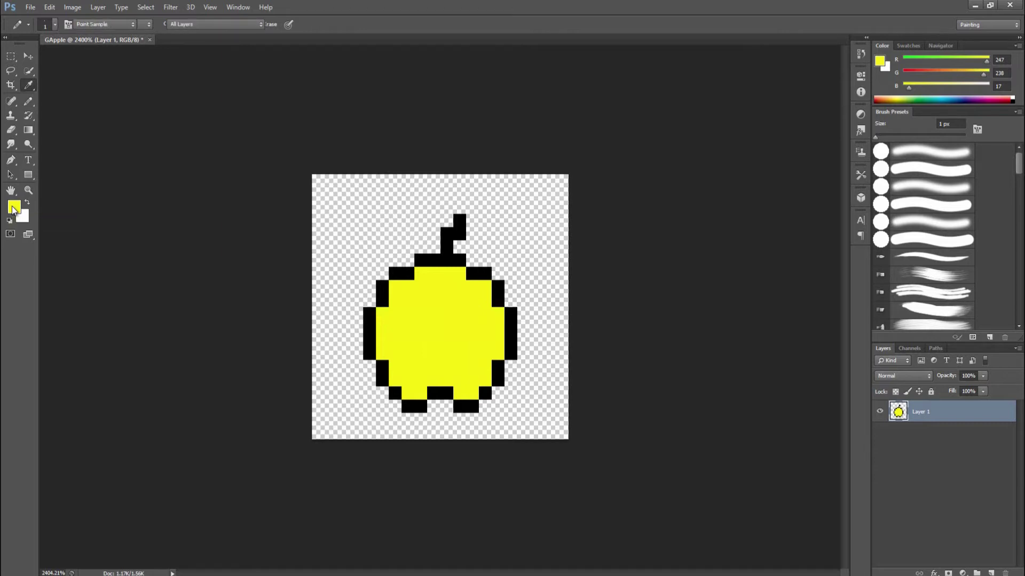
left_click_drag(744, 437, 744, 448)
left_click(861, 412)
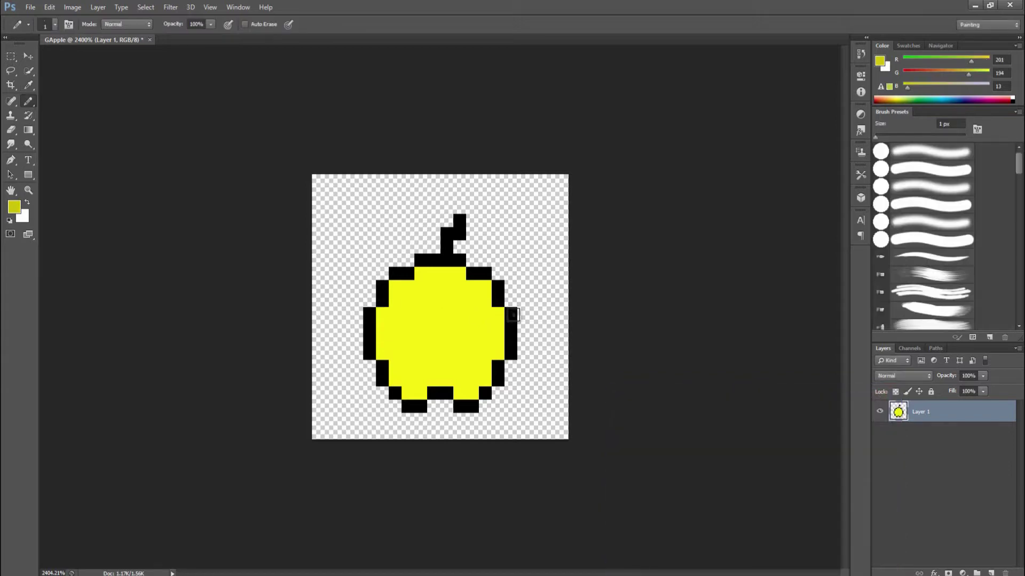
mouse_move(420, 274)
left_mouse_down()
mouse_move(458, 276)
mouse_move(491, 315)
mouse_move(497, 350)
mouse_move(483, 383)
left_mouse_up()
key("ctrl+z")
mouse_move(481, 309)
left_mouse_down()
mouse_move(494, 313)
mouse_move(485, 374)
mouse_move(447, 381)
left_mouse_up()
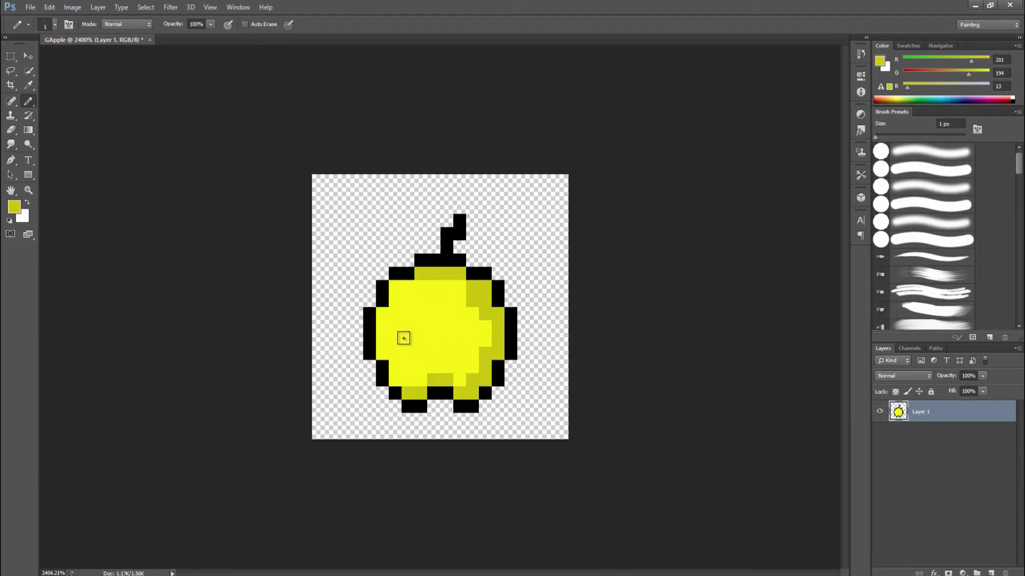
Pencil a small white (ffffff) highlight into the apple's upper left.
left_click(14, 207)
type("ffffff")
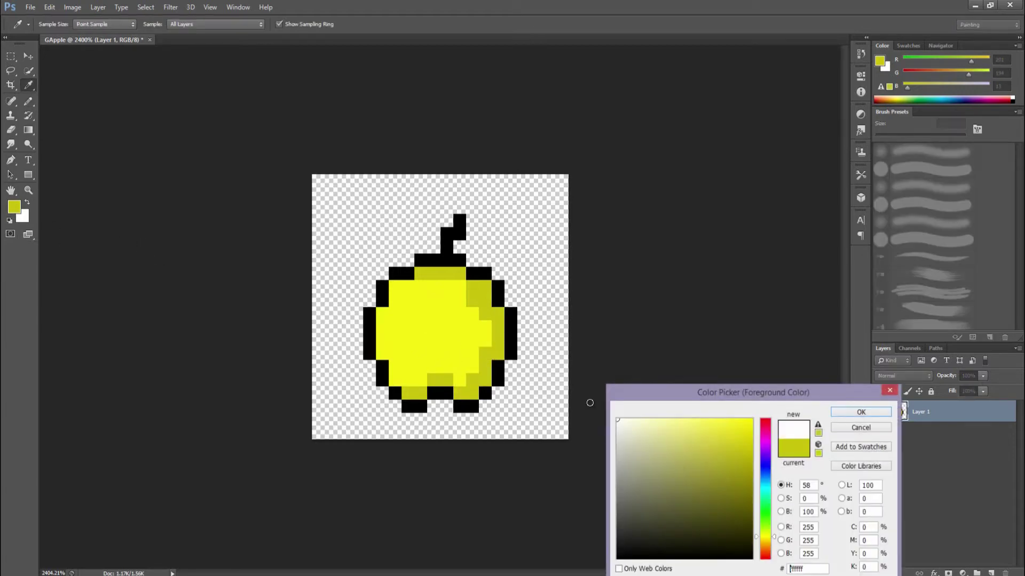
key("Return")
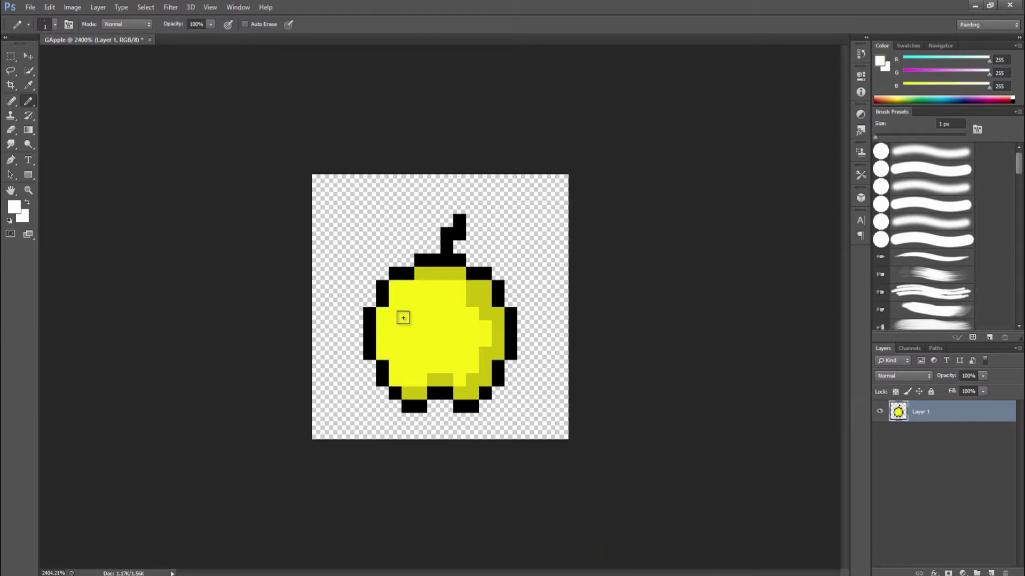
mouse_move(406, 301)
left_mouse_down()
mouse_move(413, 322)
mouse_move(405, 315)
mouse_move(418, 305)
mouse_move(418, 328)
mouse_move(393, 329)
left_mouse_up()
key("ctrl+z")
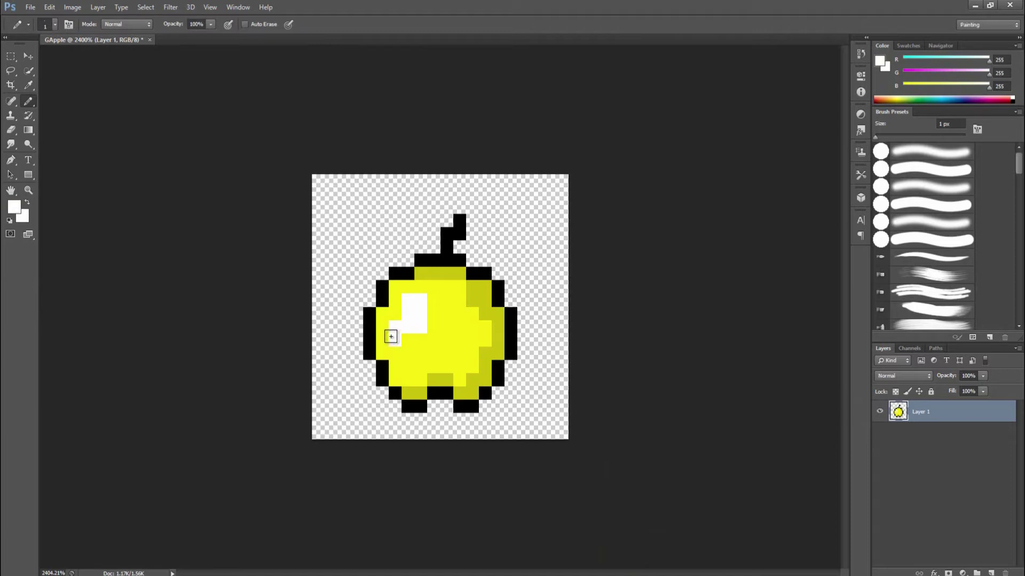
left_click_drag(391, 336, 405, 336)
scroll(502, 290, "down", 1)
scroll(503, 290, "down", 1)
scroll(490, 290, "up", 2)
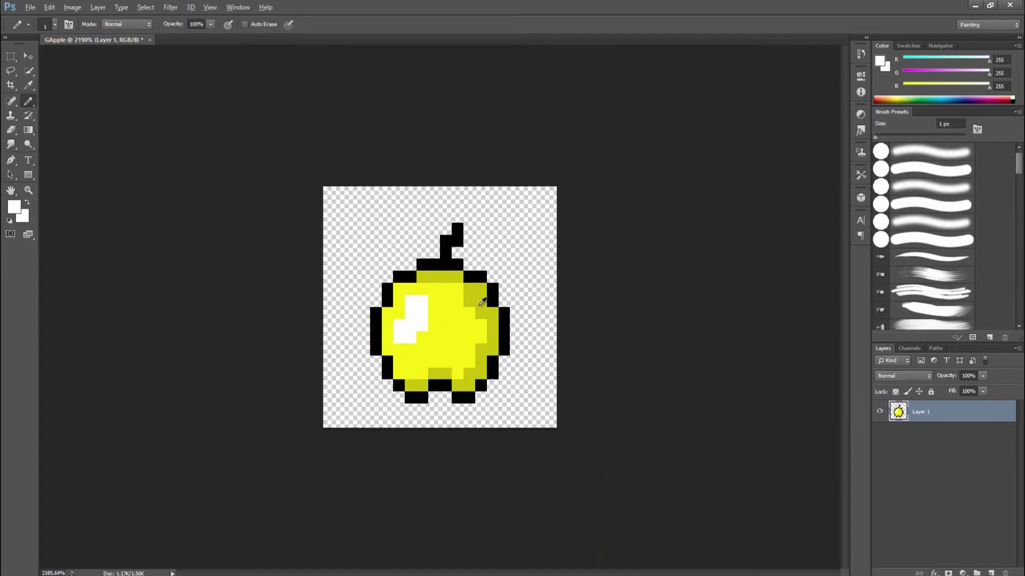
Select the Rectangular Marquee tool and rename Layer 1 to 'GApple'.
mouse_move(12, 56)
left_mouse_down()
mouse_move(69, 125)
mouse_move(9, 84)
mouse_move(7, 60)
left_mouse_up()
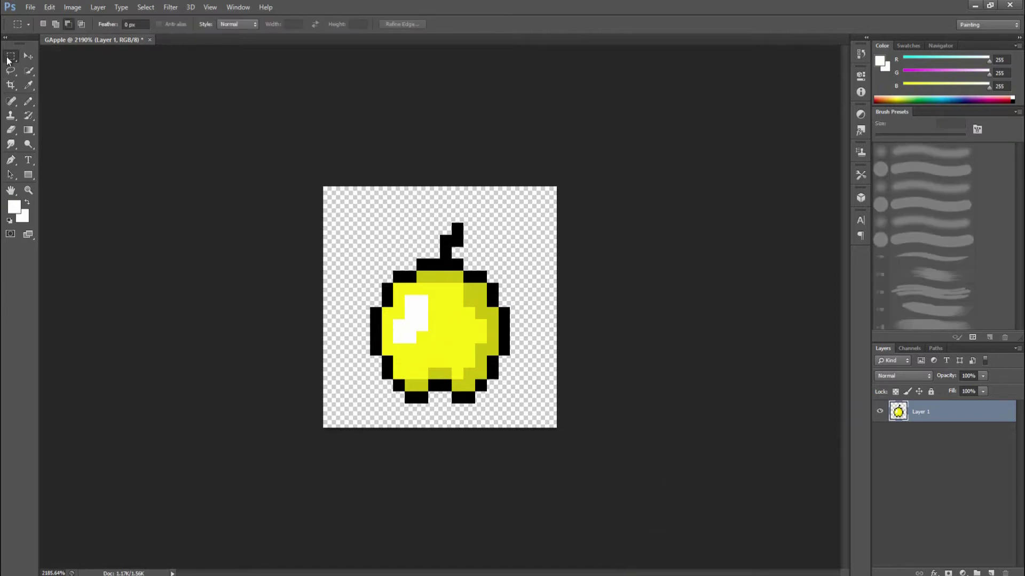
double_click(920, 412)
type("GApple")
key("Return")
Trim the GApple canvas by transparent pixels on top, bottom, left and right.
left_click(72, 7)
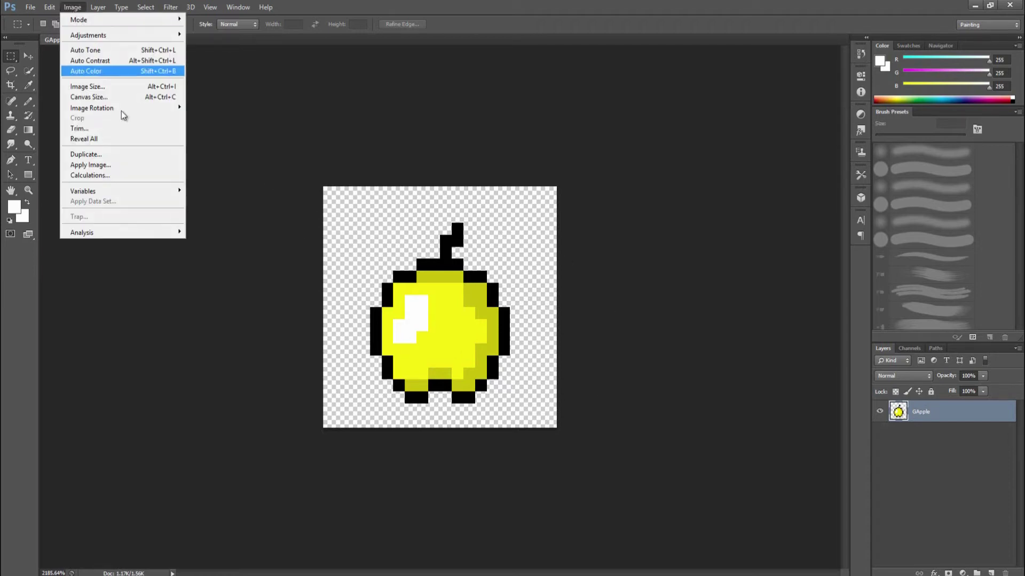
left_click(128, 133)
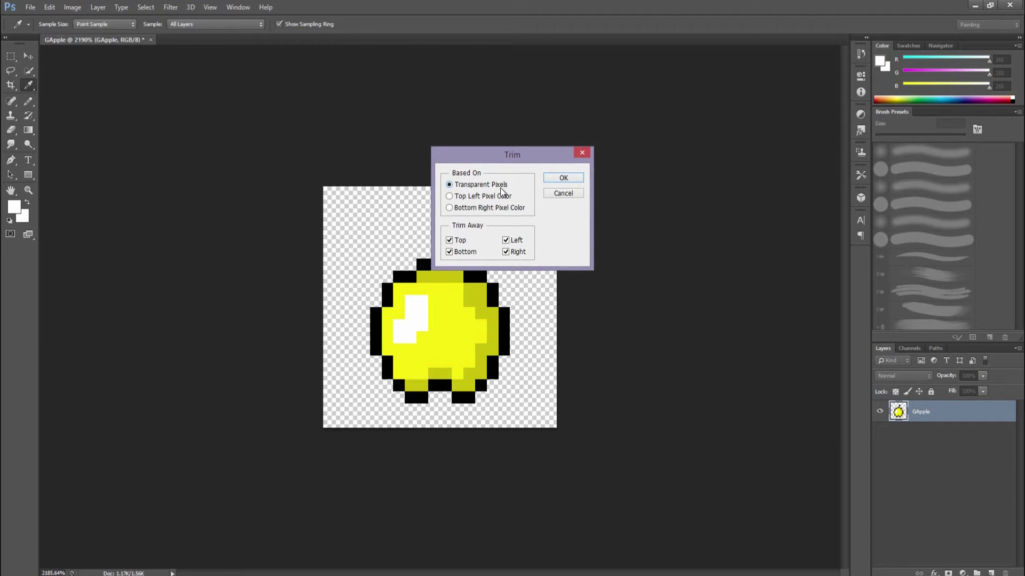
left_click(563, 178)
key("m")
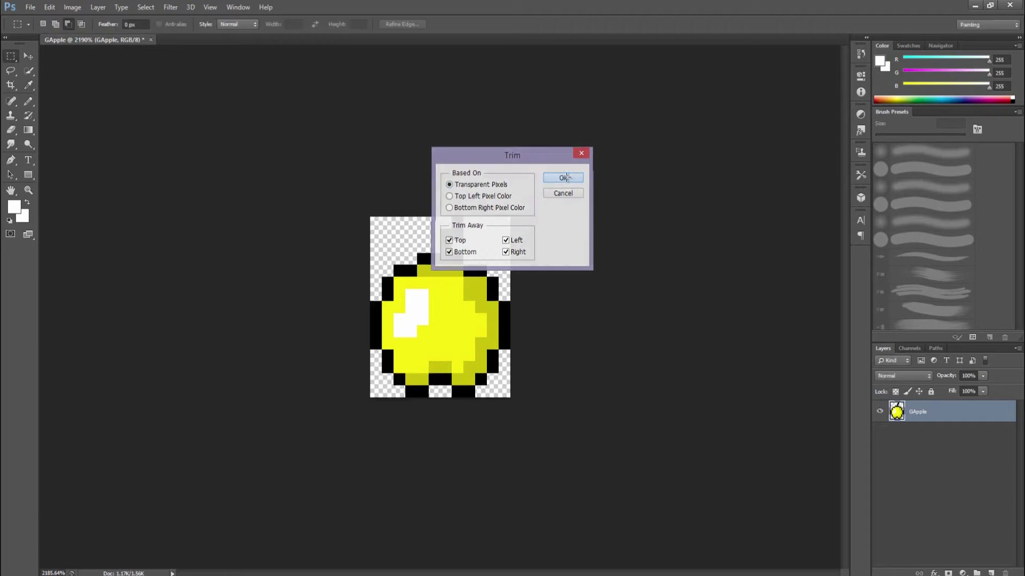